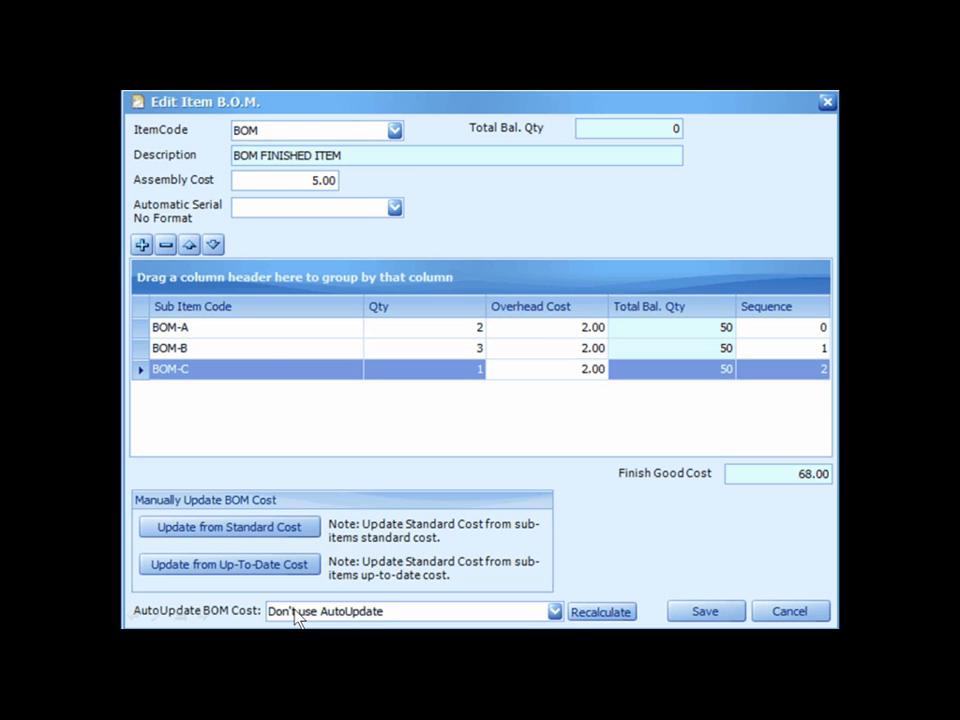
Recalculate the finished good cost, save the BOM, and expand its three materials in the list.
left_click(607, 613)
left_click(705, 613)
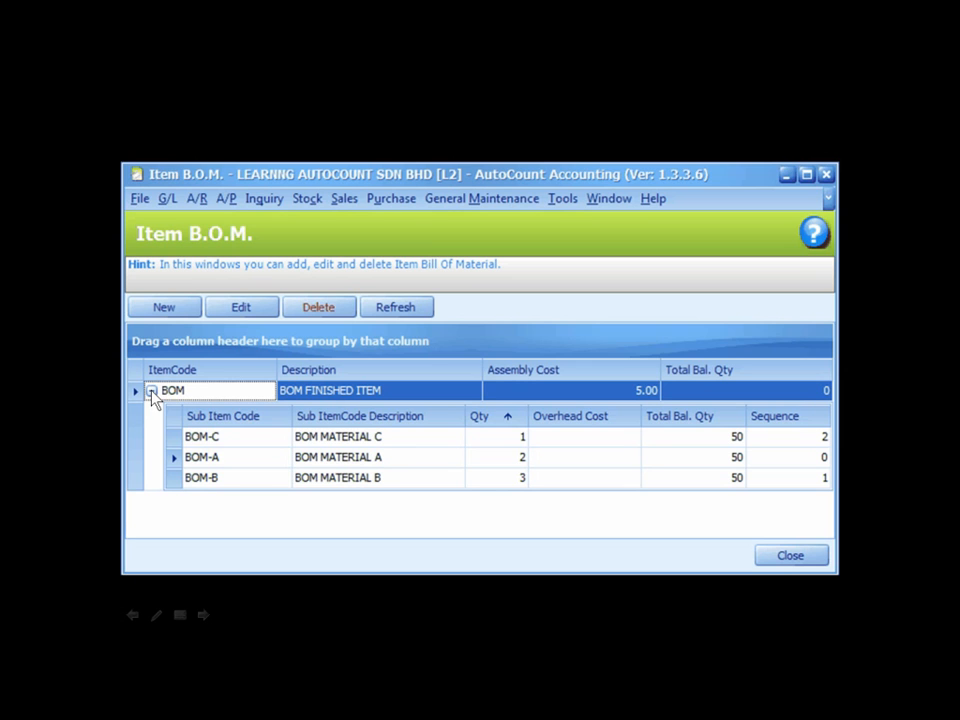
left_click(441, 464)
Set up BOM-OP1 replacing BOM-C (qty -1) with BOM-D (qty 2), applied to item BOM.
left_click(438, 457)
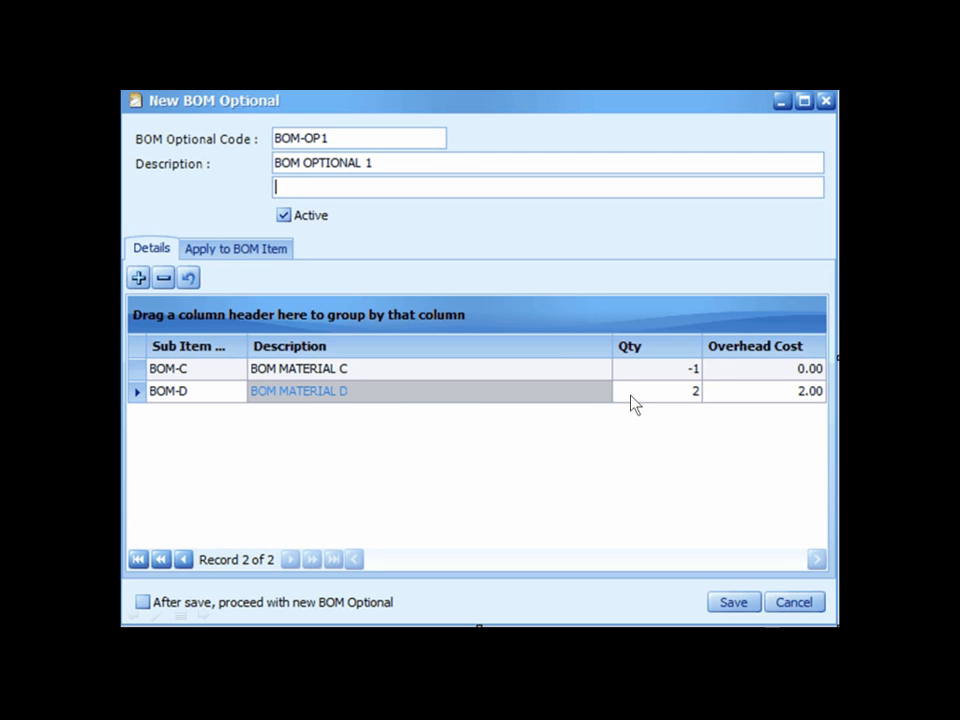
left_click(680, 404)
left_click(767, 399)
left_click(237, 262)
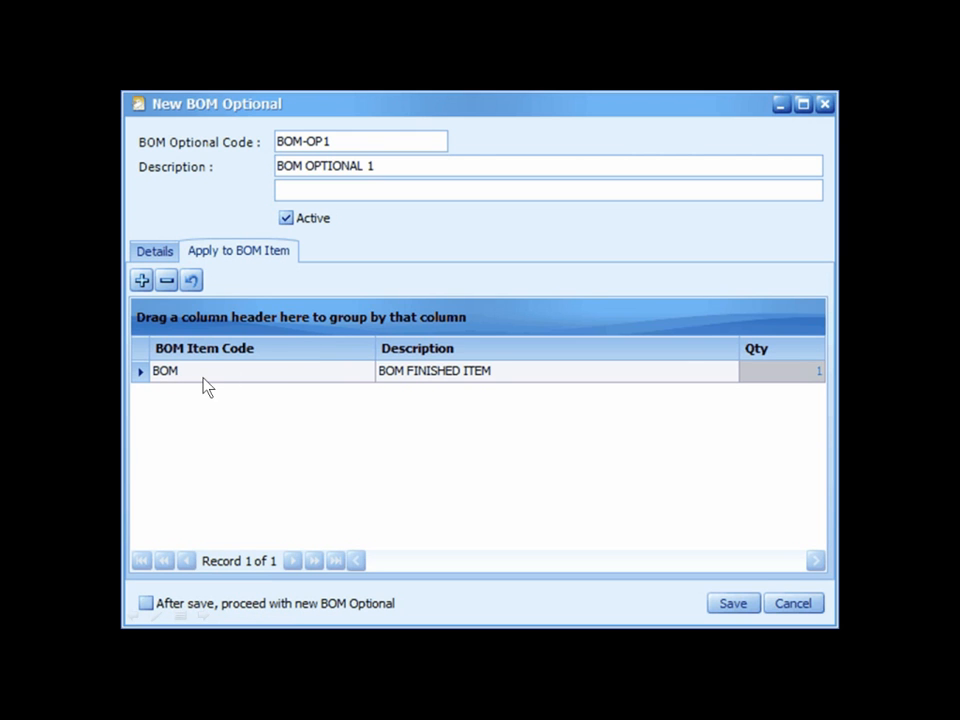
Save optional BOM BOM-OP1 and advance to the Stock Assembly Order title slide.
left_click(726, 604)
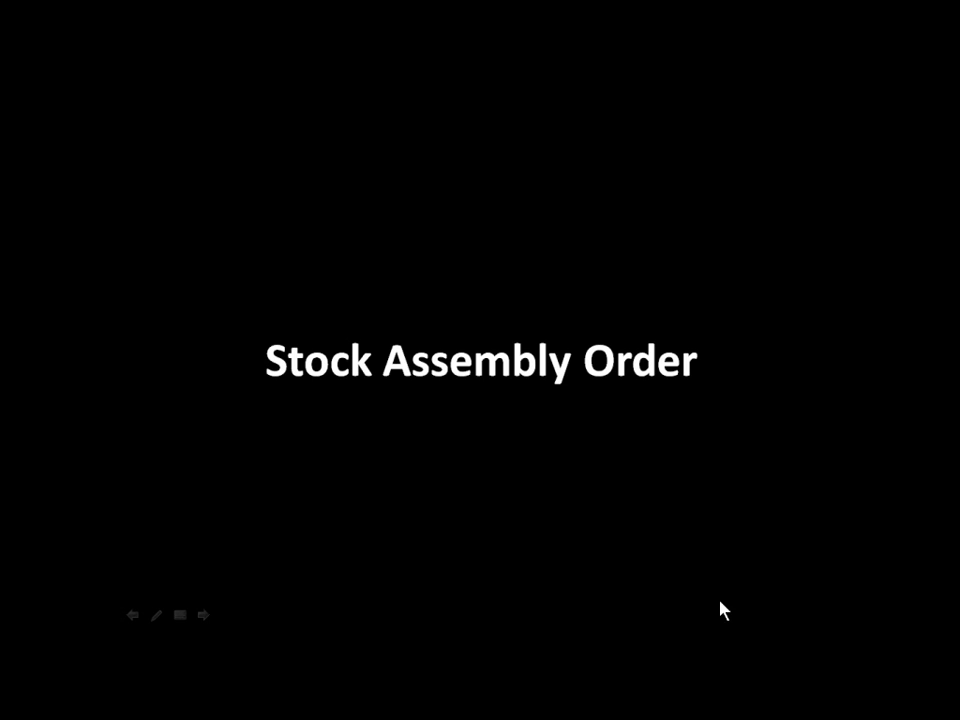
left_click(720, 602)
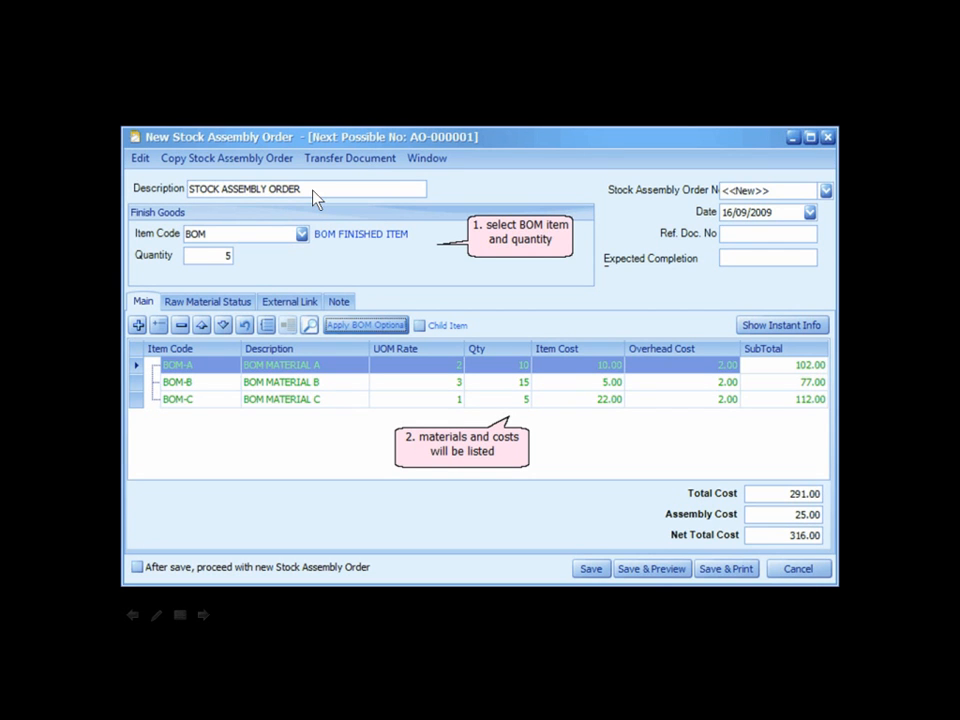
key("ctrl")
key("ctrl")
key("ctrl")
key("ctrl")
key("ctrl")
Review raw material status, then tick optional BOM BOM-OP1 with quantity 5 and confirm.
left_click(224, 313)
left_click(365, 326)
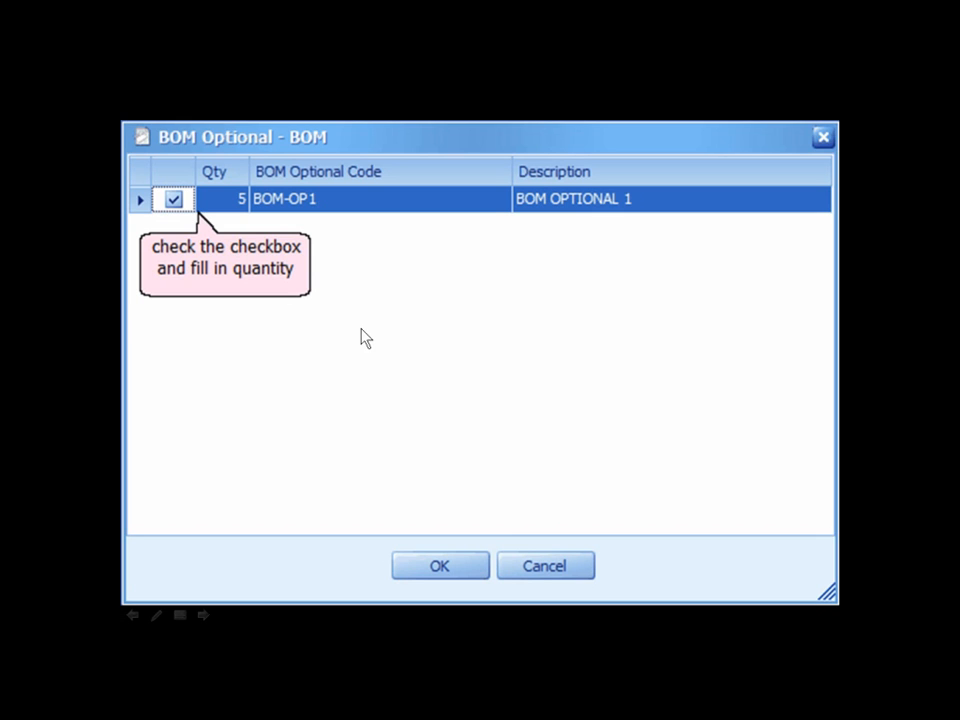
left_click(181, 210)
left_click(222, 202)
left_click(437, 574)
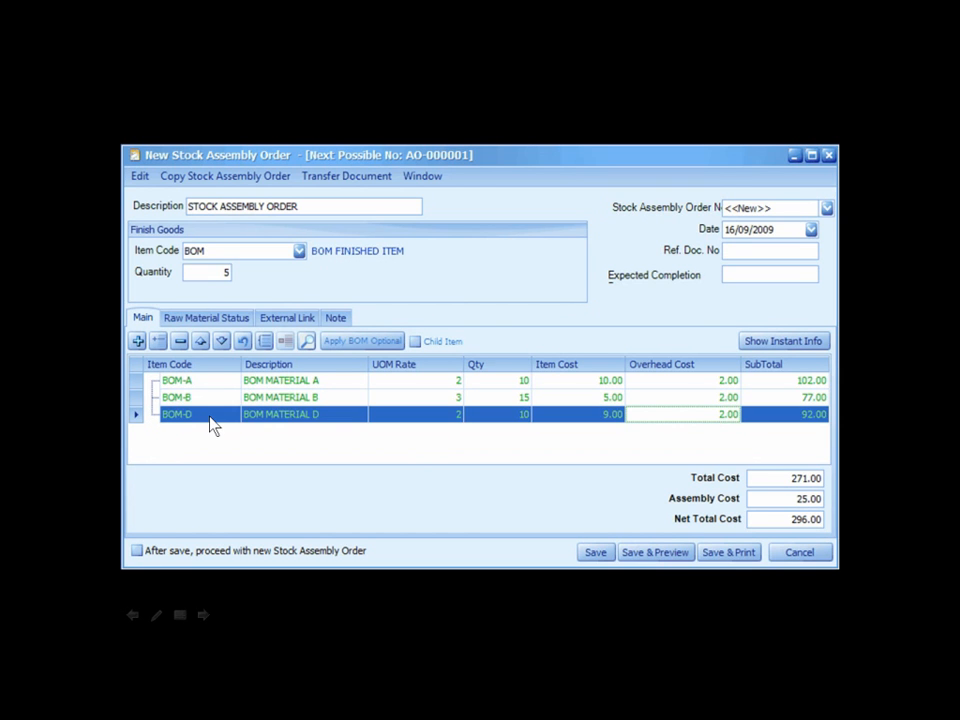
Review the order lines now using BOM-D at net total 296.00, then advance to Stock Assembly.
key("ctrl")
key("ctrl")
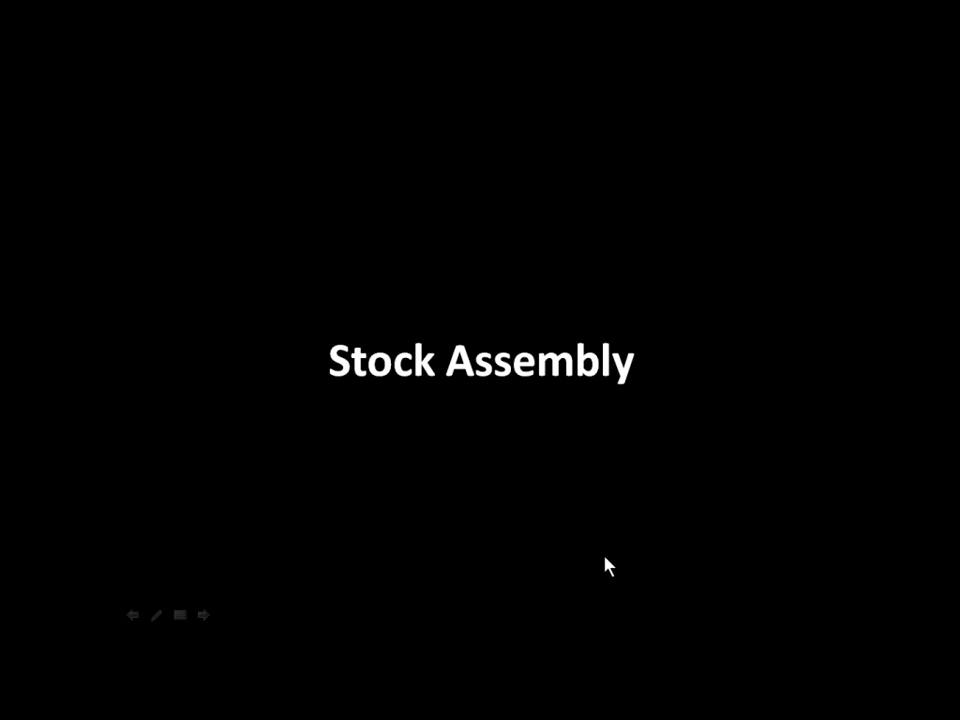
Bring up a new stock assembly for 5 BOM items with net total cost 316.00.
left_click(605, 558)
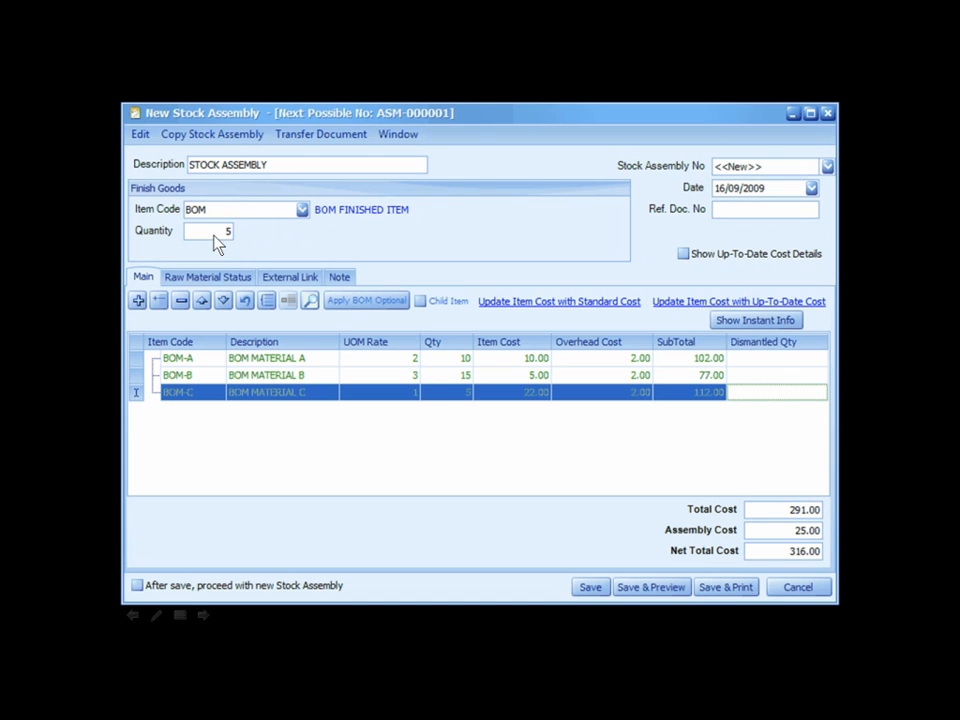
left_click(327, 417)
key("ctrl")
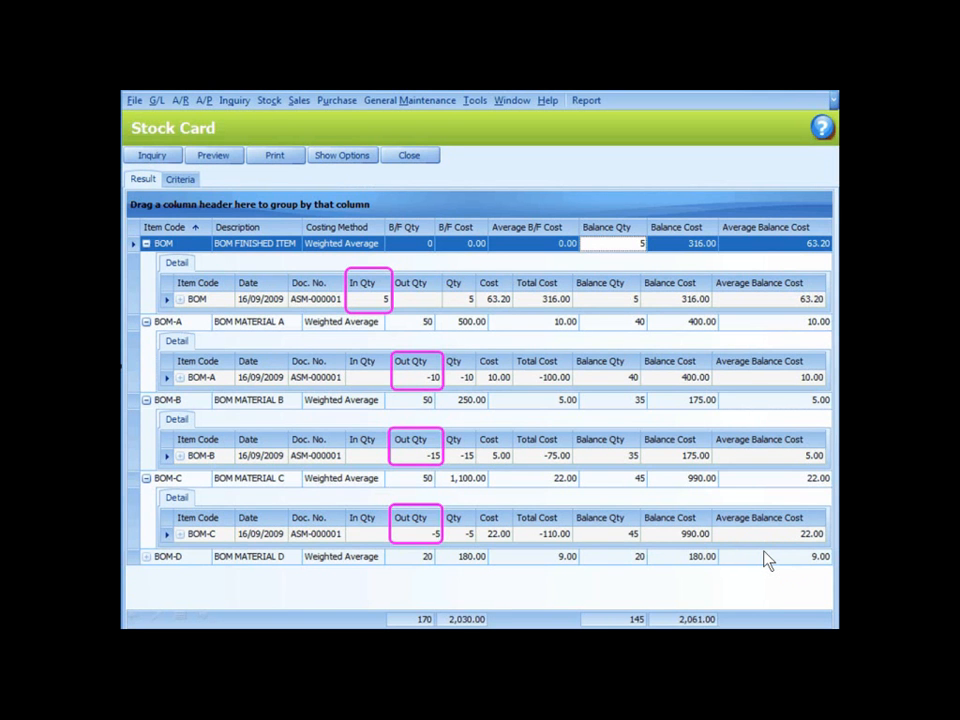
Advance to the Dismantled Quantity slide and bring up the stock assembly for editing.
key("ctrl")
left_click(375, 528)
left_click(421, 536)
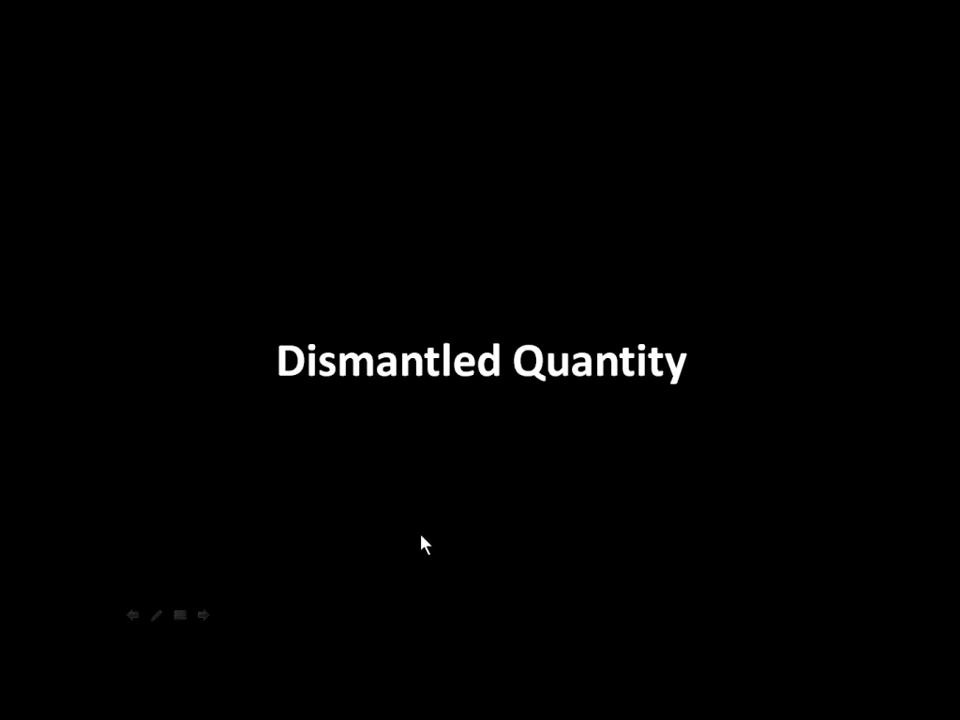
left_click(421, 536)
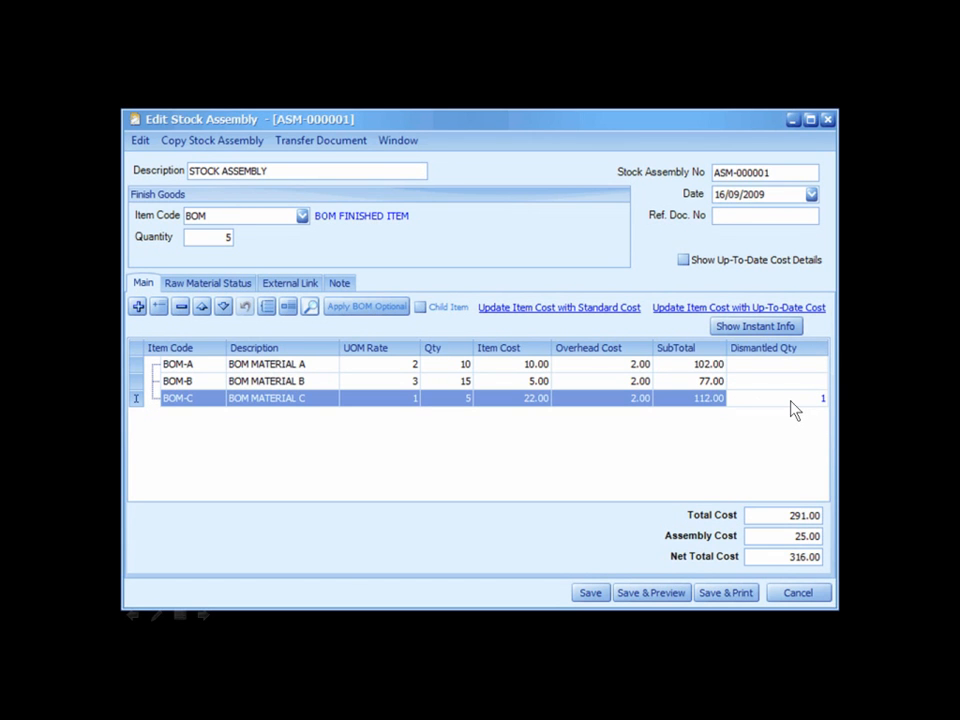
Save ASM-000001 with a Dismantled Qty of 1 on BOM-C.
left_click(592, 593)
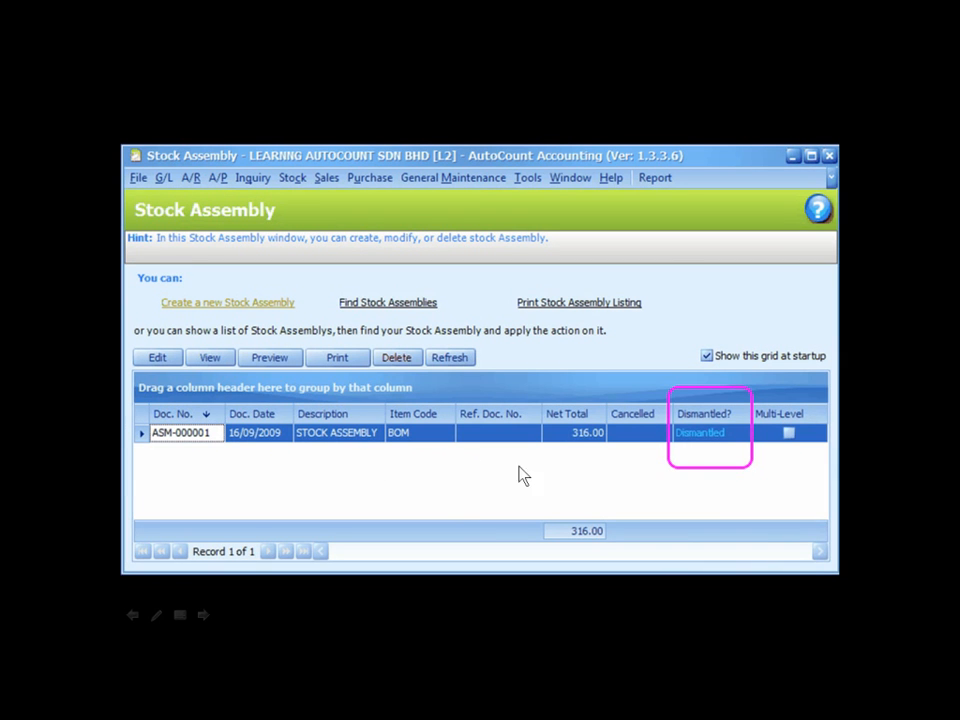
Inspect the stock card's In and Out quantities for ASM-000001, then advance to BOM Listing Report.
left_click(189, 440)
left_click(703, 453)
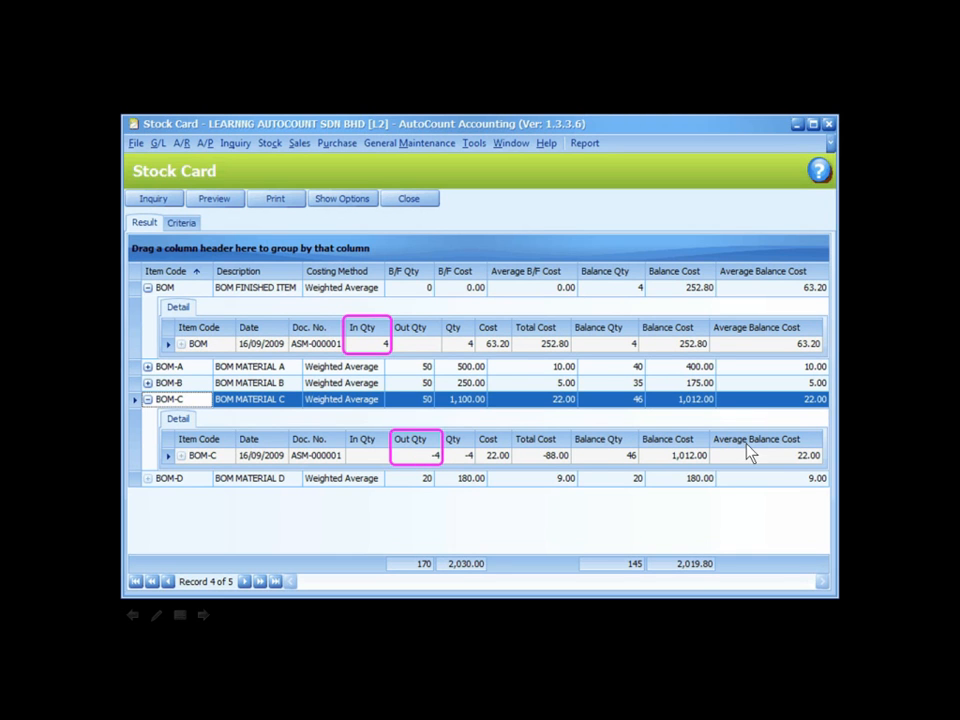
left_click(604, 456)
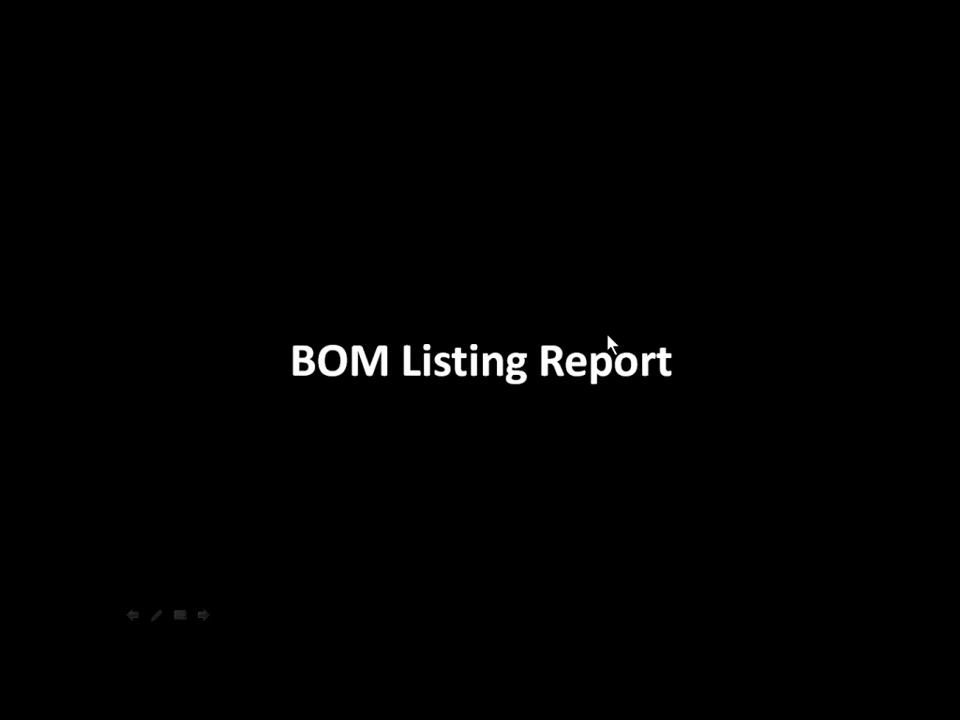
Run the BOM Listing inquiry showing BOM's maximum manufactured quantity of 11, then advance.
left_click(373, 264)
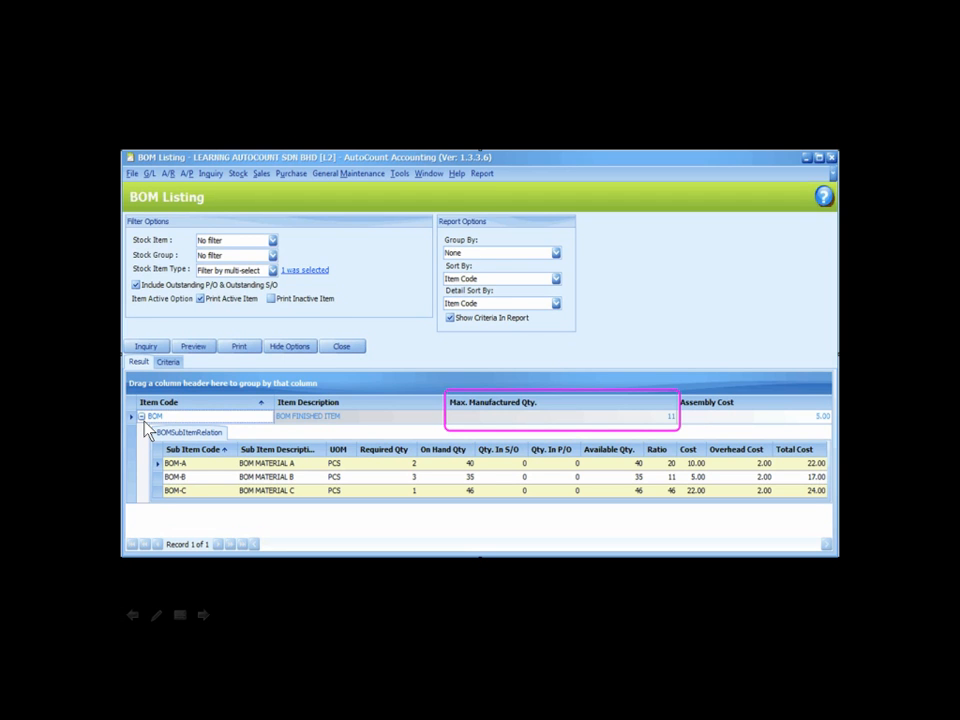
key("ctrl")
key("ctrl")
key("ctrl")
left_click(381, 468)
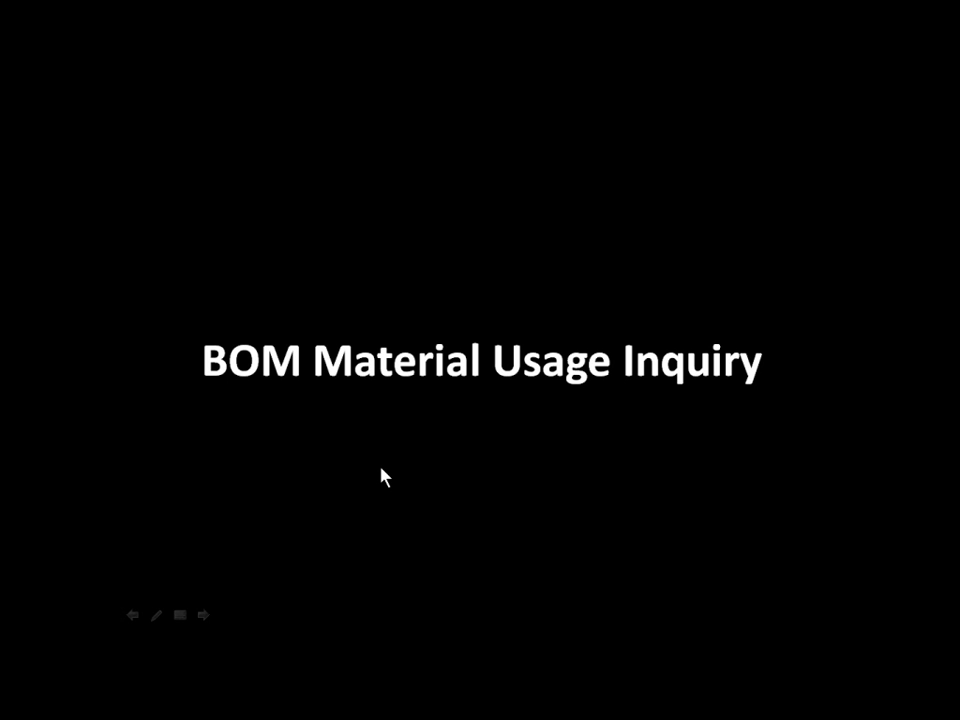
List the BOM items that use material BOM-C and their required quantities, then move on to Check BOM Material.
left_click(381, 469)
key("ctrl")
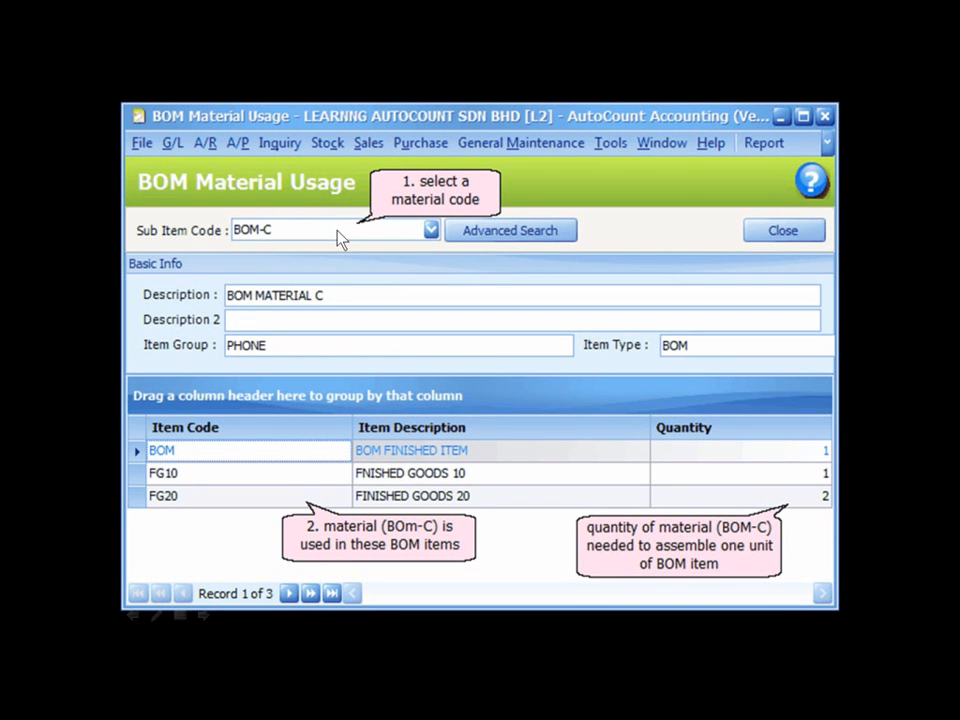
key("ctrl")
left_click(740, 472)
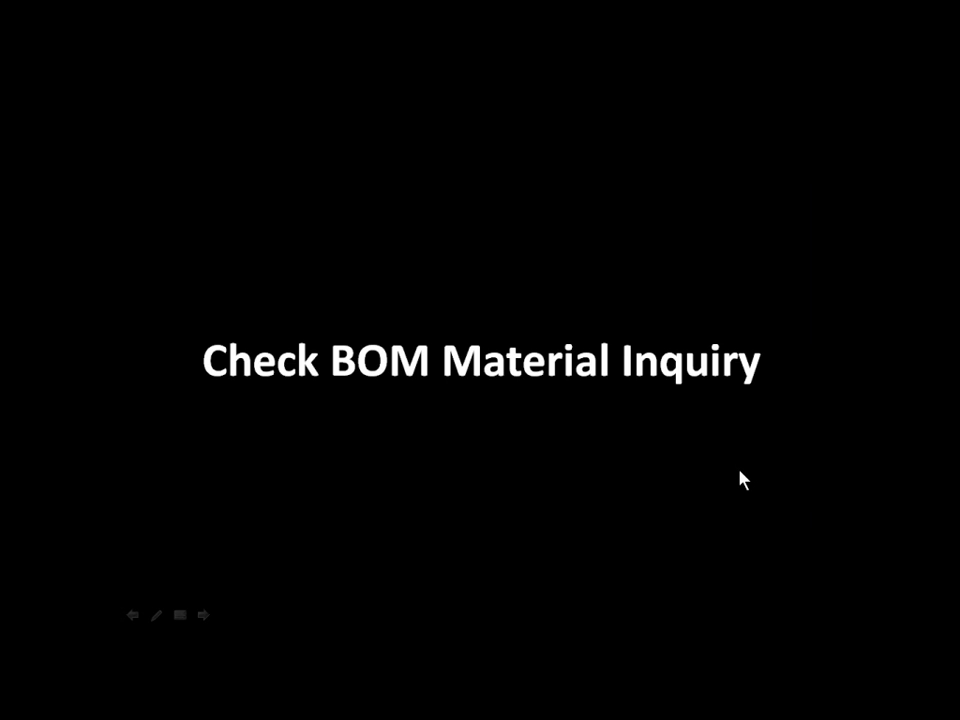
left_click(740, 471)
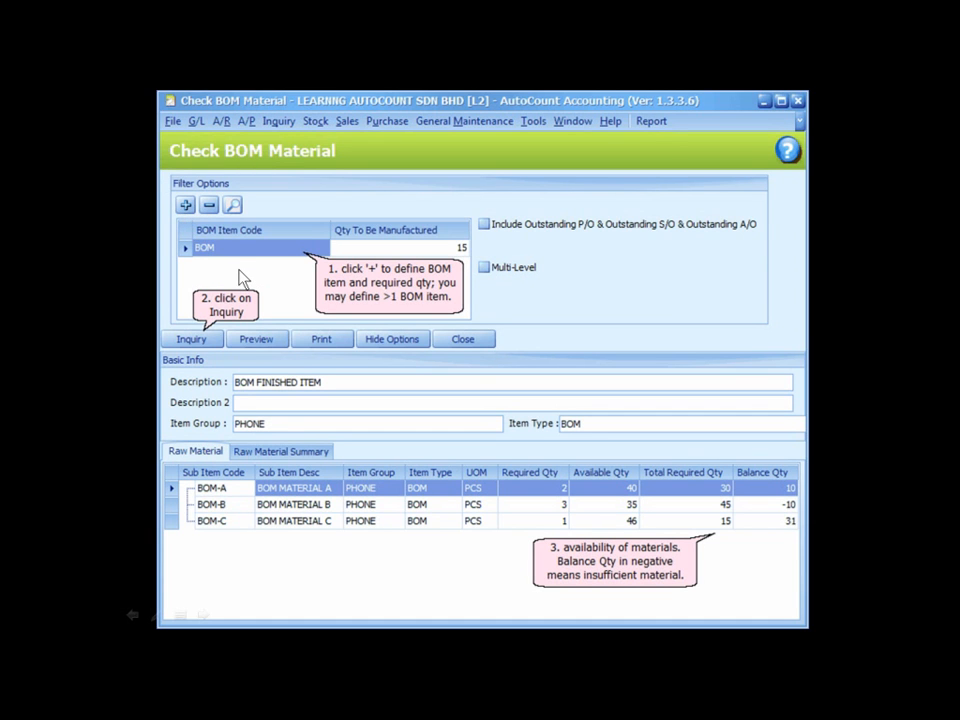
Run Check BOM Material for BOM with quantity 15 and view the Raw Material Summary totals.
left_click(186, 350)
left_click(333, 538)
left_click(601, 492)
left_click(747, 509)
left_click(300, 455)
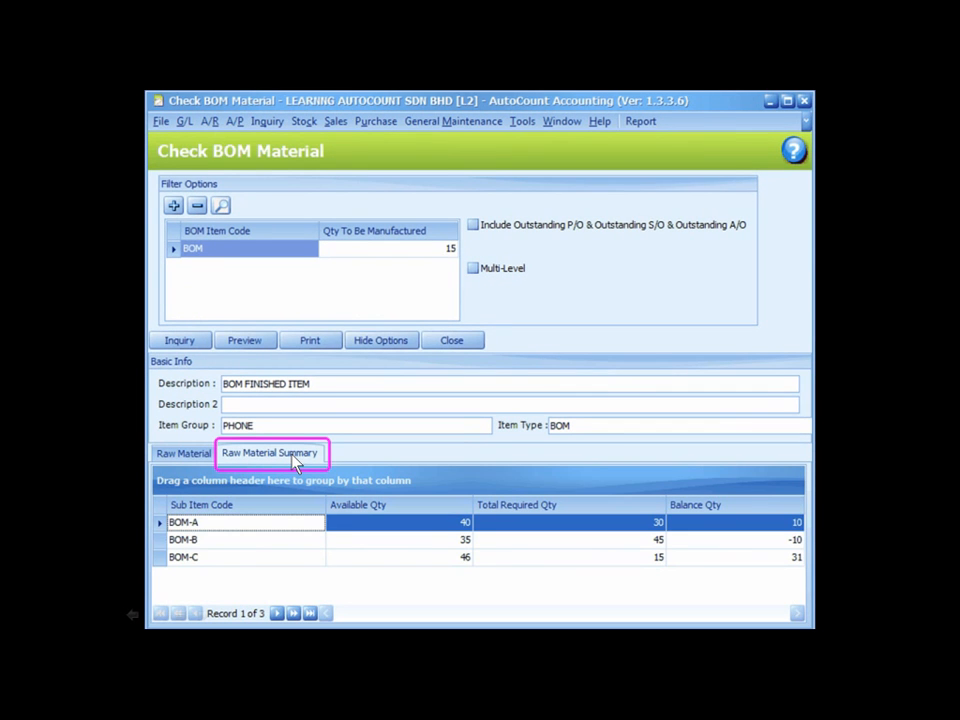